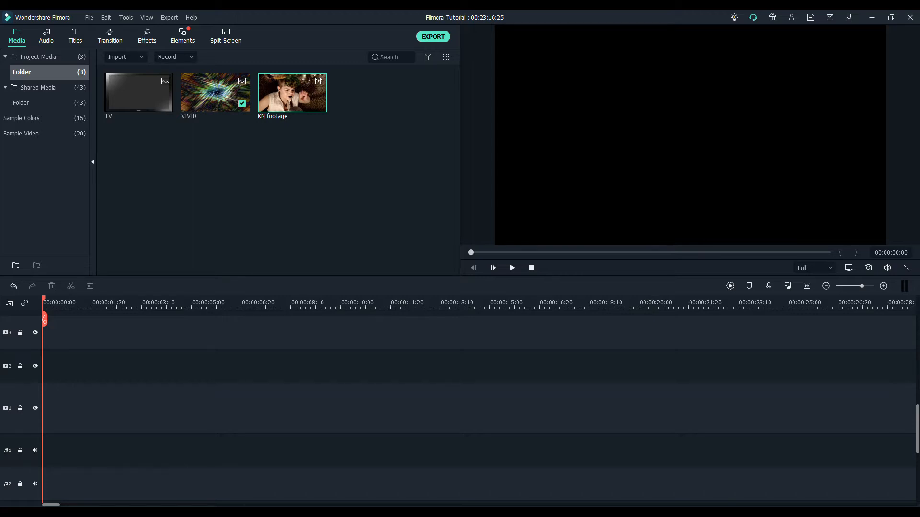
- Place the VIVID image at the start of video track 1 and apply the Aqua 1 effect to it
drag(210, 98, 49, 411)
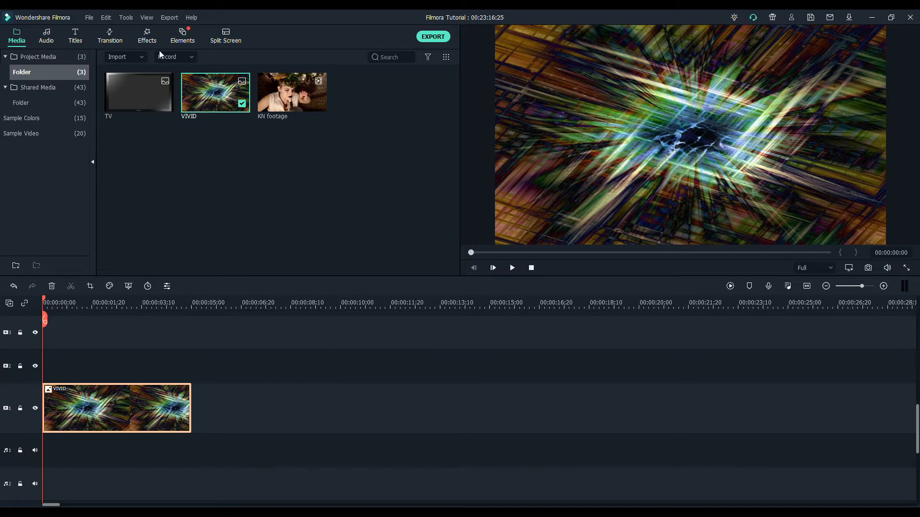
click(146, 37)
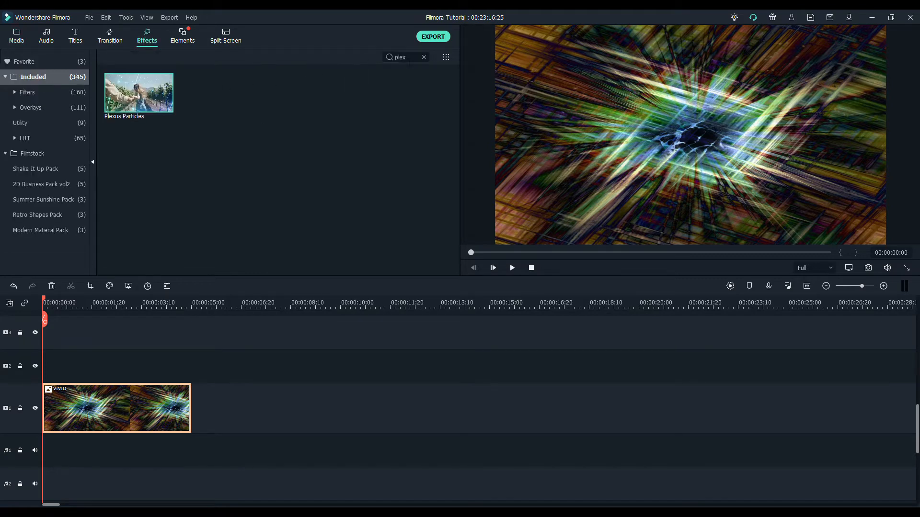
double_click(410, 59)
text(aqua)
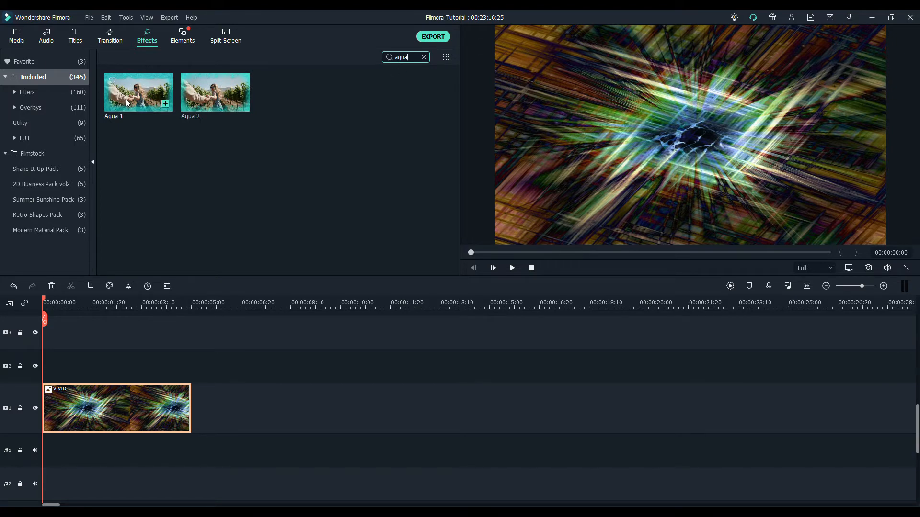
drag(125, 103, 73, 403)
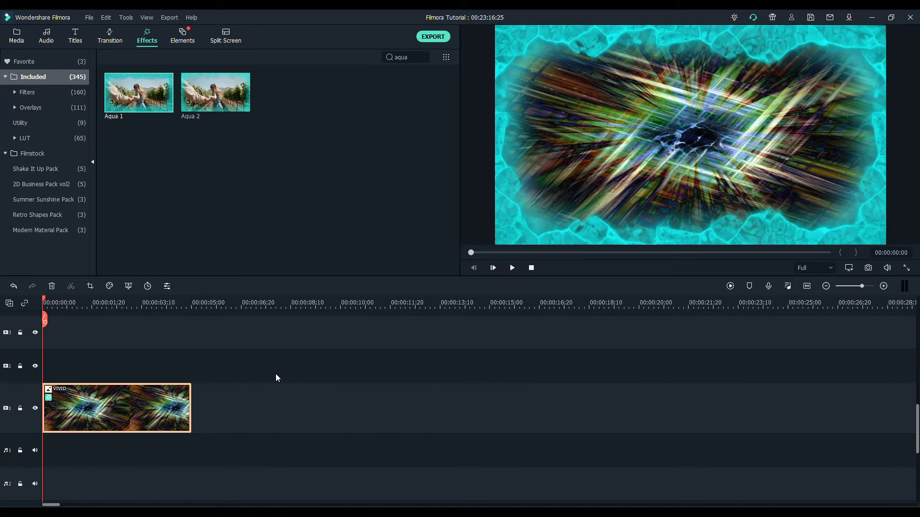
- Search the effects for "water" and apply the Water Ripple effect to the VIVID clip
double_click(400, 57)
text(water)
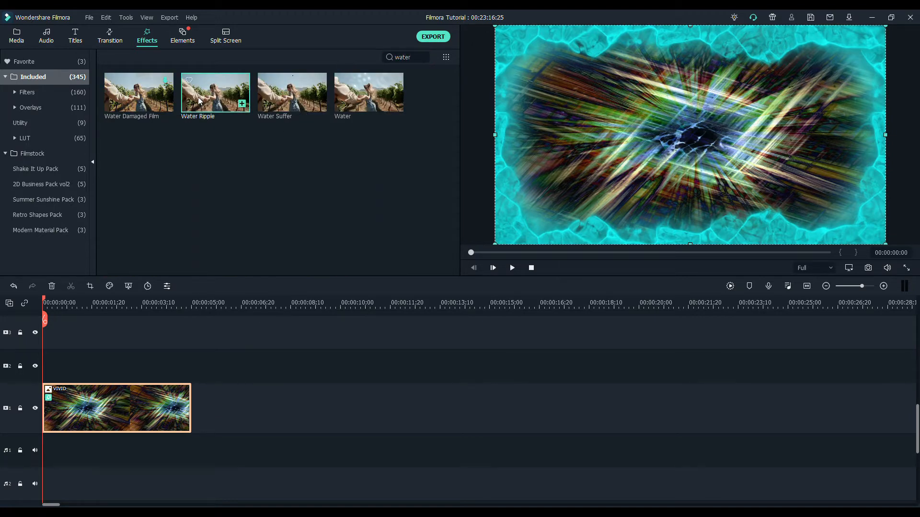
drag(197, 97, 108, 409)
click(108, 410)
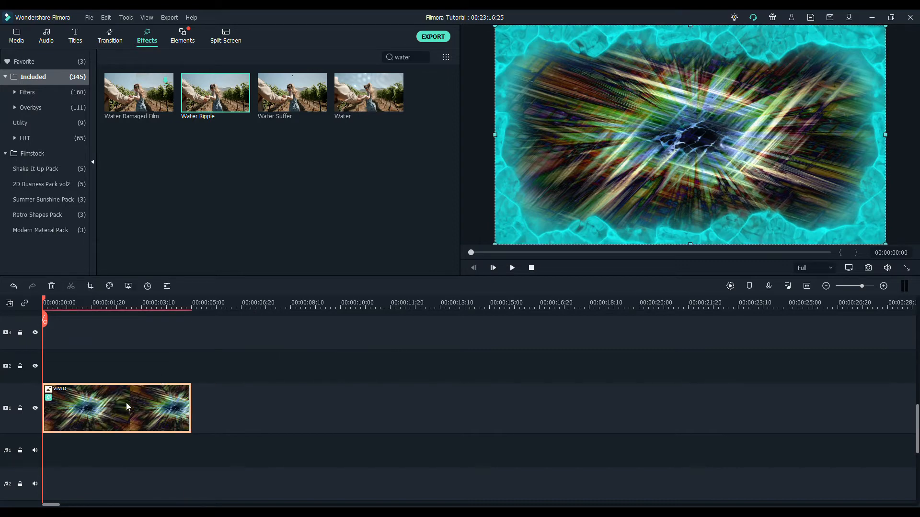
- Review the Aqua 1 and Water Ripple settings of the VIVID clip and preview the effects
double_click(127, 406)
click(36, 140)
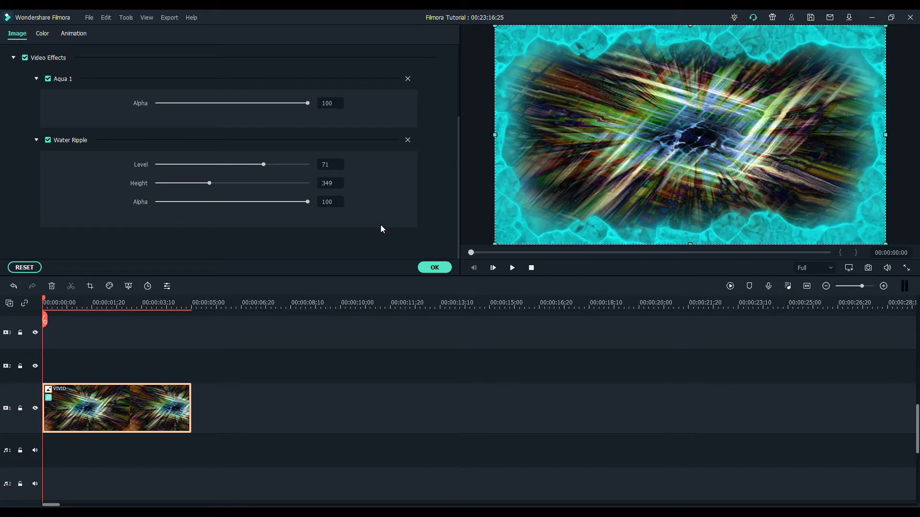
click(435, 269)
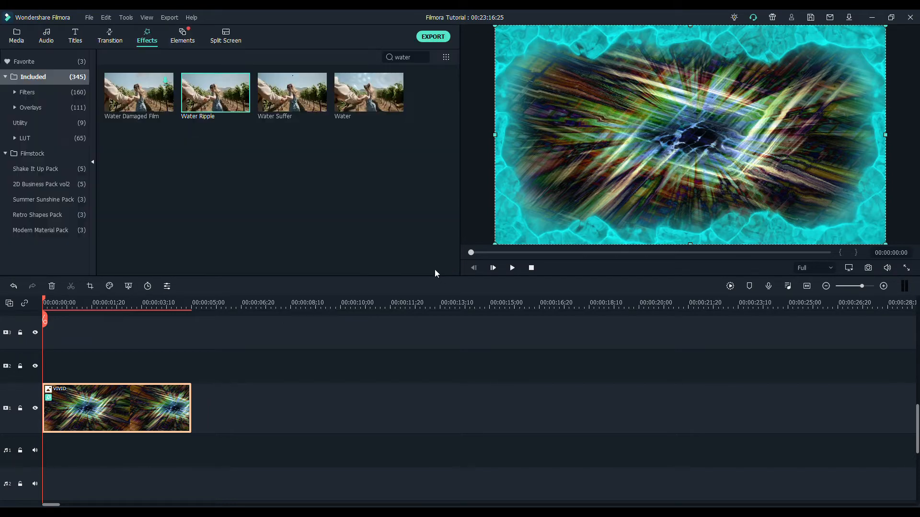
click(510, 271)
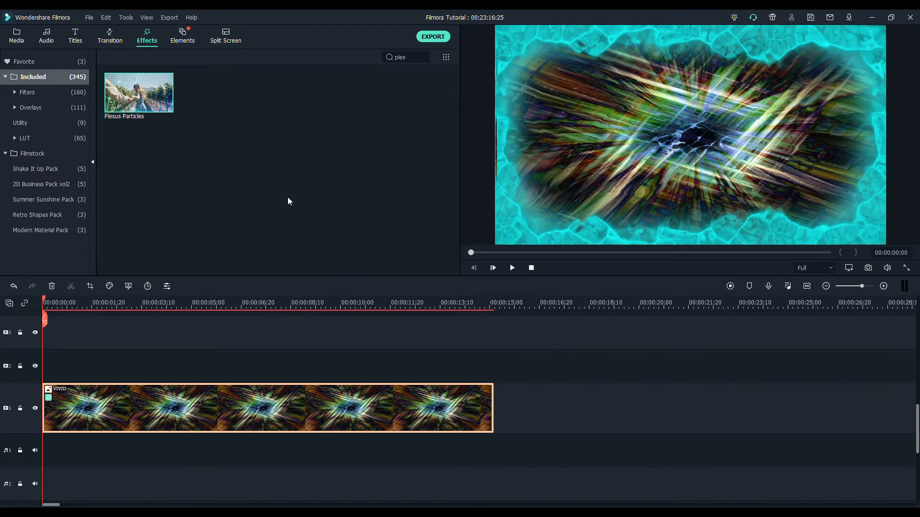
- Apply the Plexus Particles effect to the VIVID clip on video track 1
drag(138, 94, 48, 397)
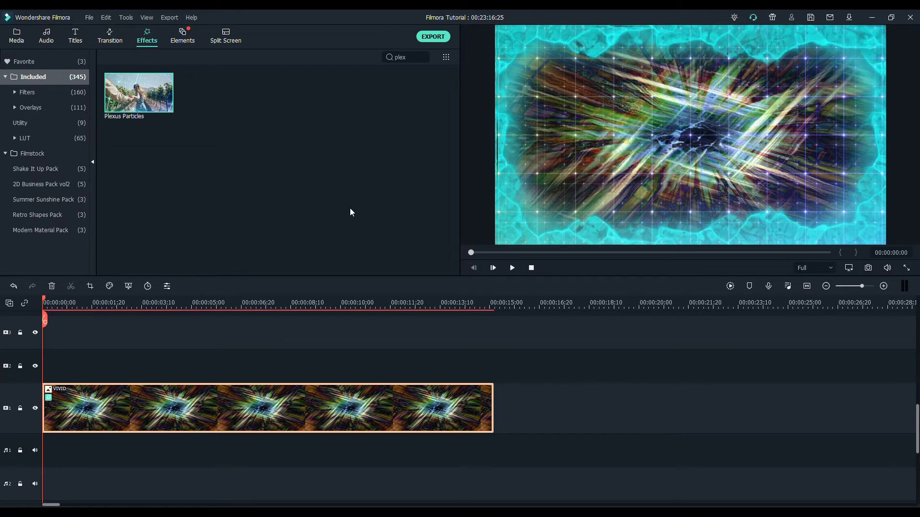
- Place the TV image at the start of video track 2 and extend it to the end of the VIVID clip
click(19, 39)
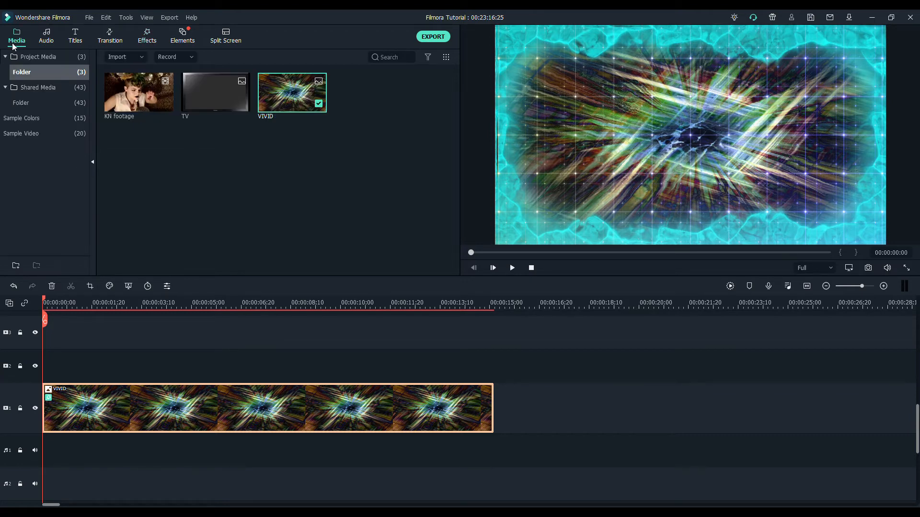
drag(210, 90, 45, 360)
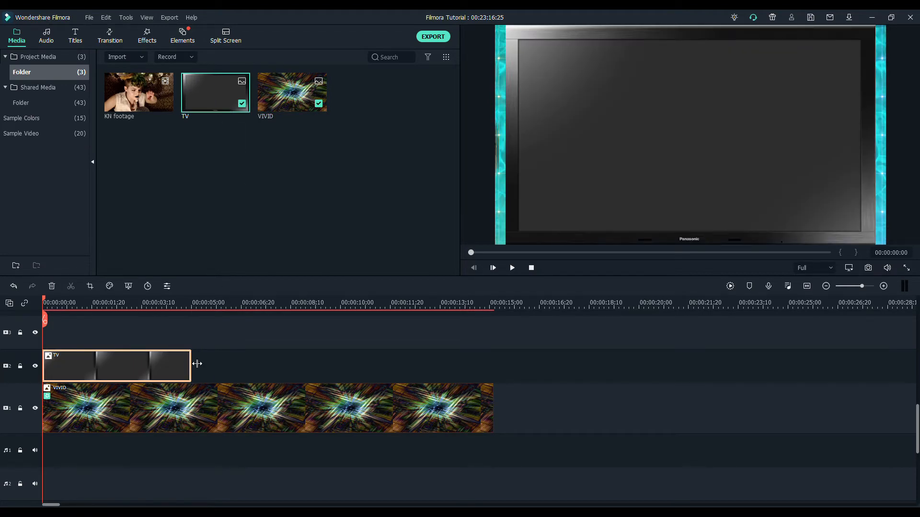
drag(197, 364, 493, 363)
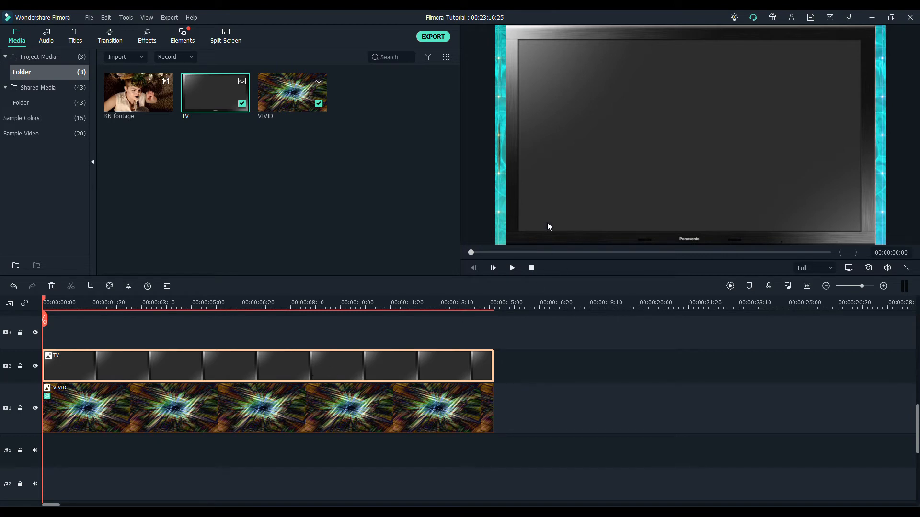
- Play the timeline from the start to preview the TV frame over the animated background
click(511, 268)
click(43, 304)
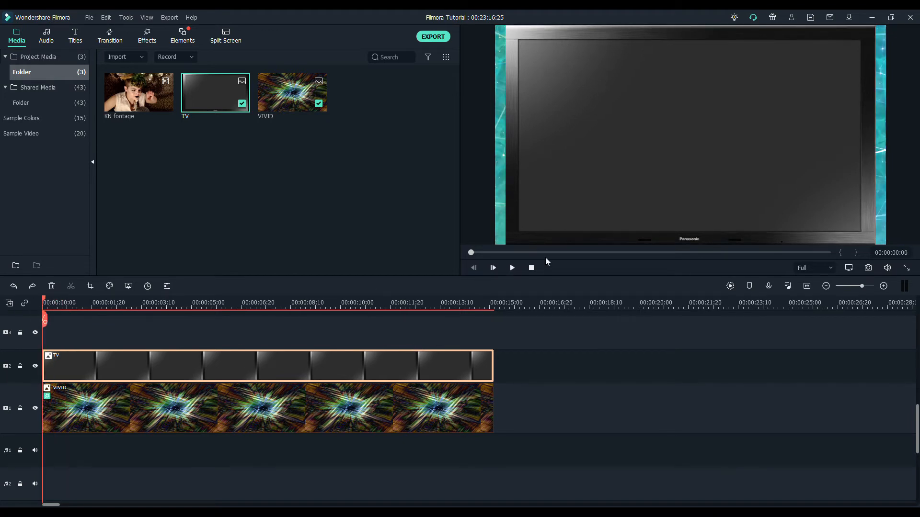
click(512, 268)
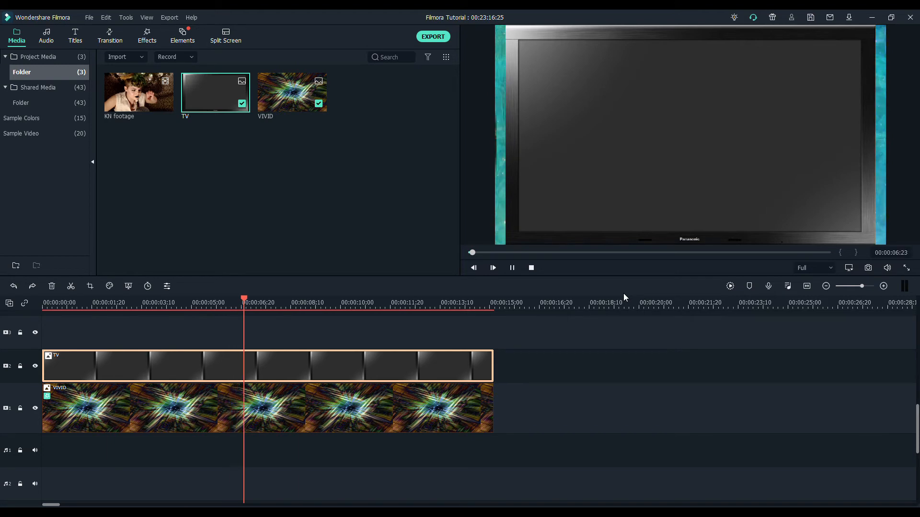
click(516, 270)
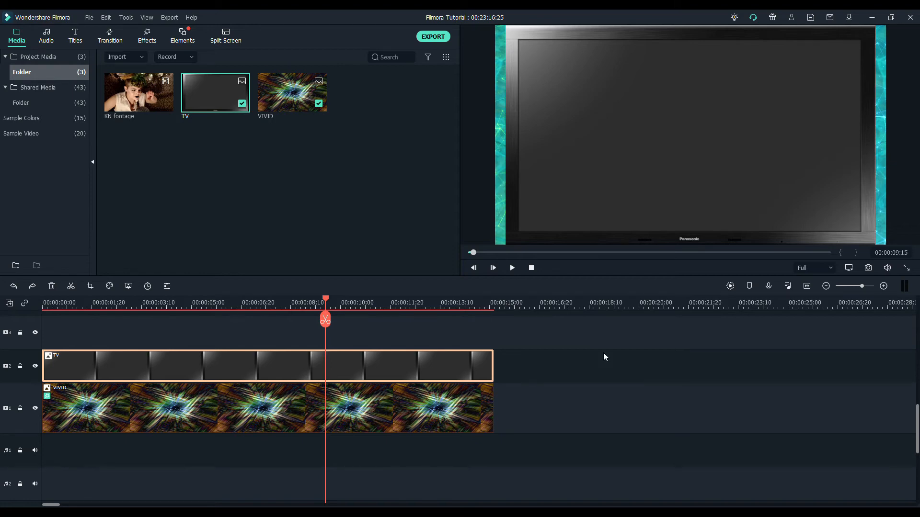
- Place KN footage at the start of video track 3 and resize and position it to fill the TV's screen area
drag(128, 93, 108, 347)
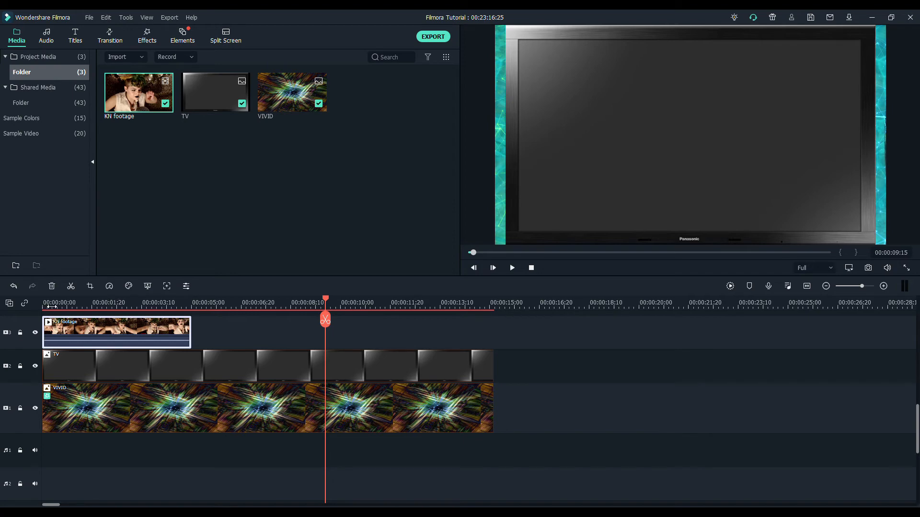
key(Home)
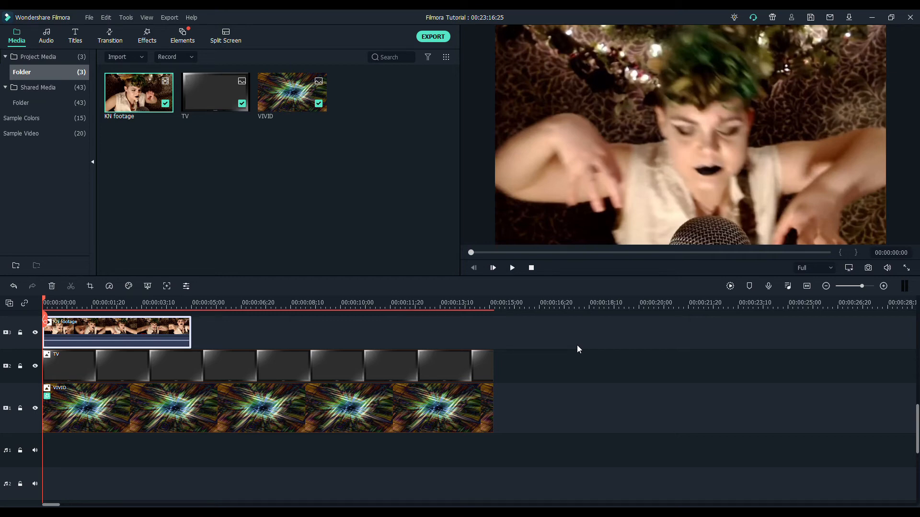
drag(498, 242, 593, 188)
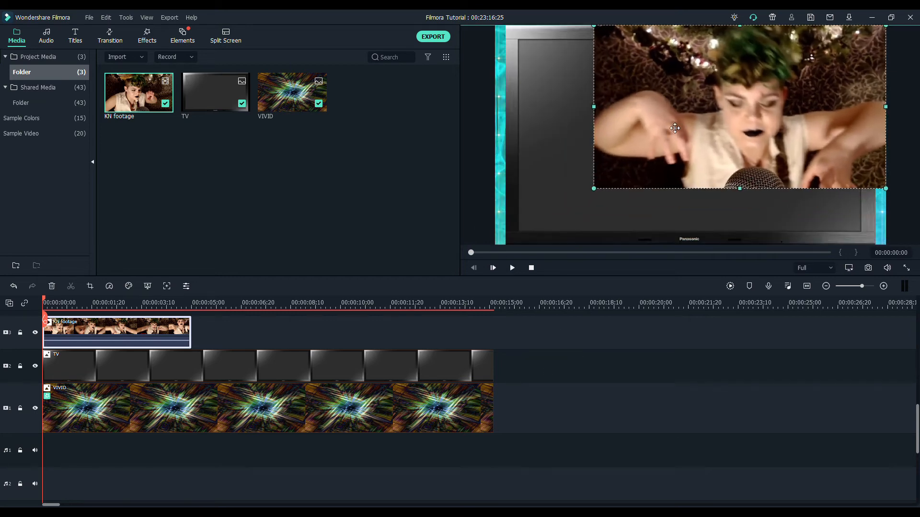
drag(675, 128, 598, 143)
drag(810, 203, 844, 219)
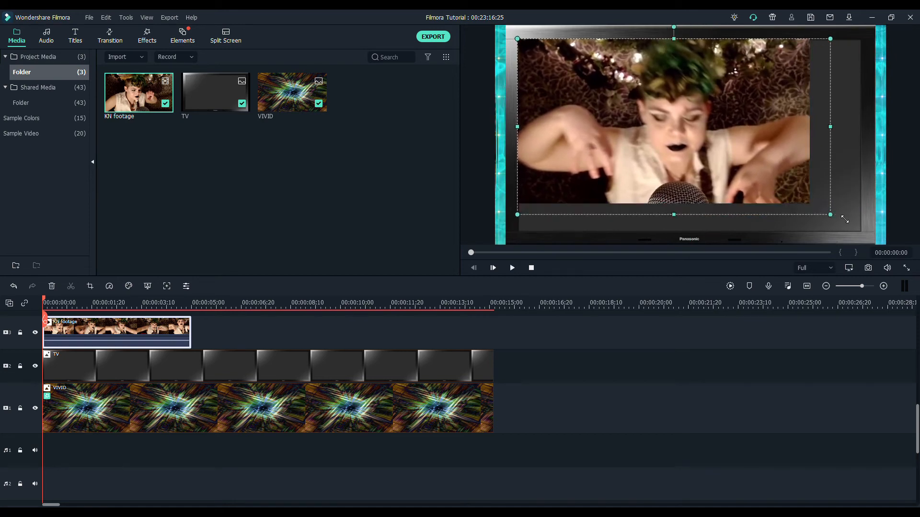
drag(845, 220, 856, 229)
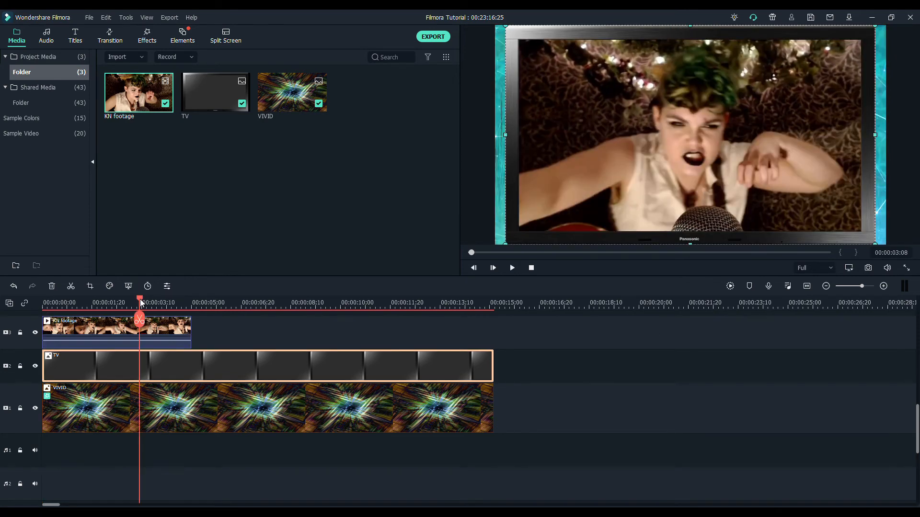
drag(140, 299, 42, 299)
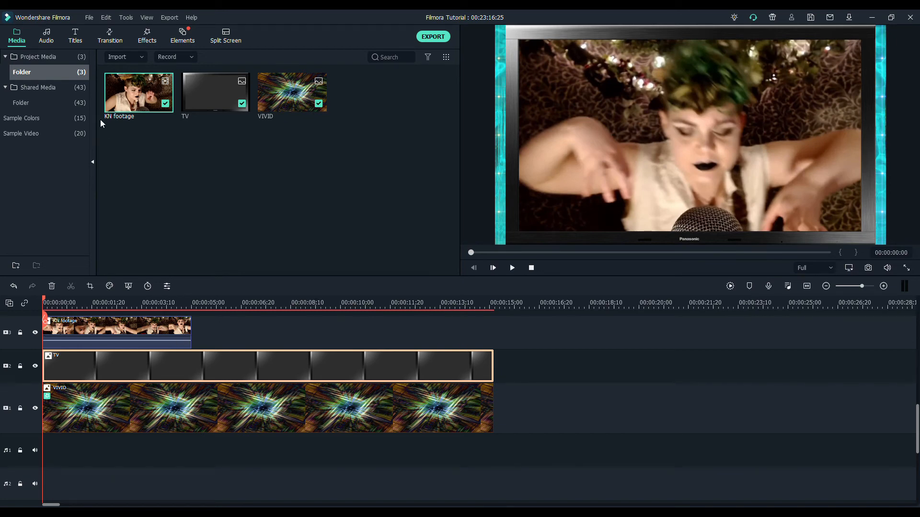
- Add a second KN footage clip directly after the first on track 3, copying the first clip's size and position onto it
drag(135, 96, 211, 323)
click(264, 303)
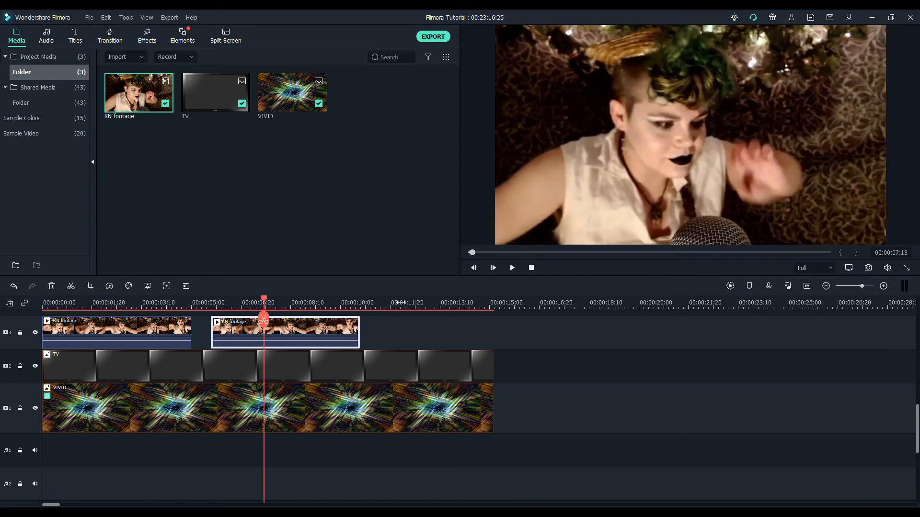
click(168, 341)
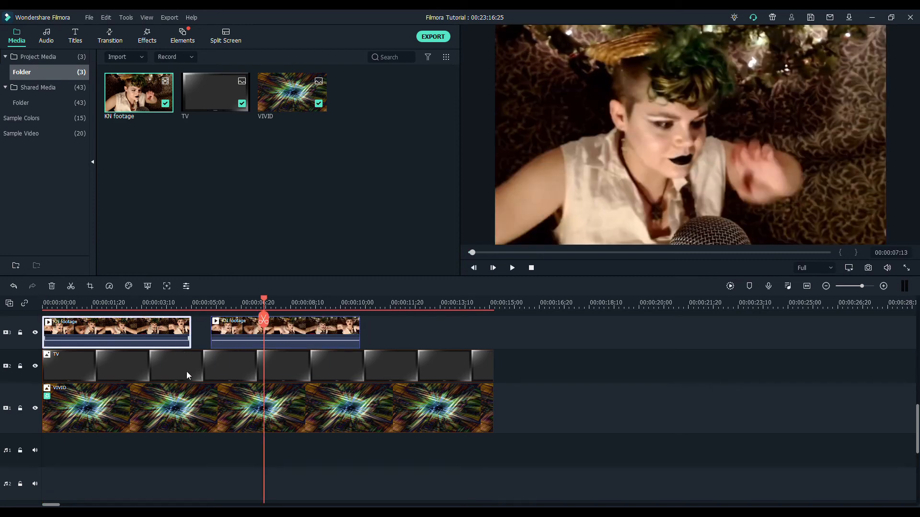
click(303, 326)
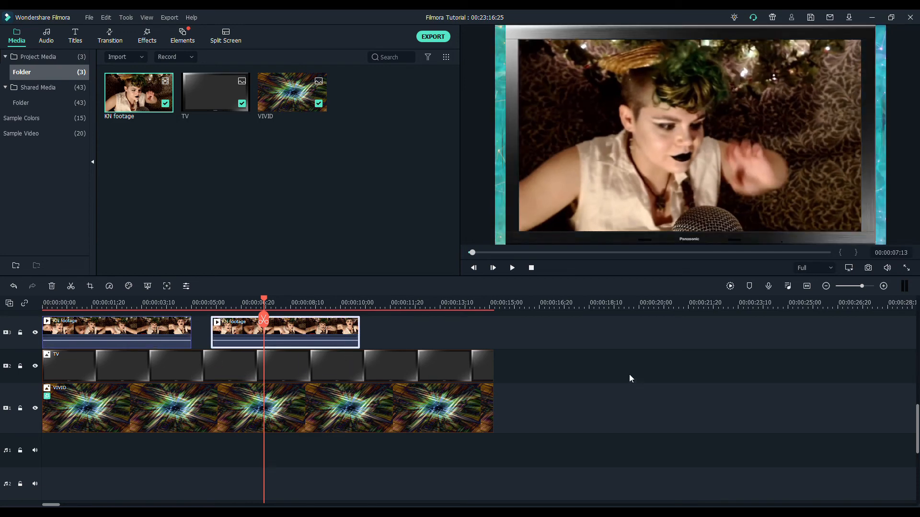
drag(343, 330, 324, 316)
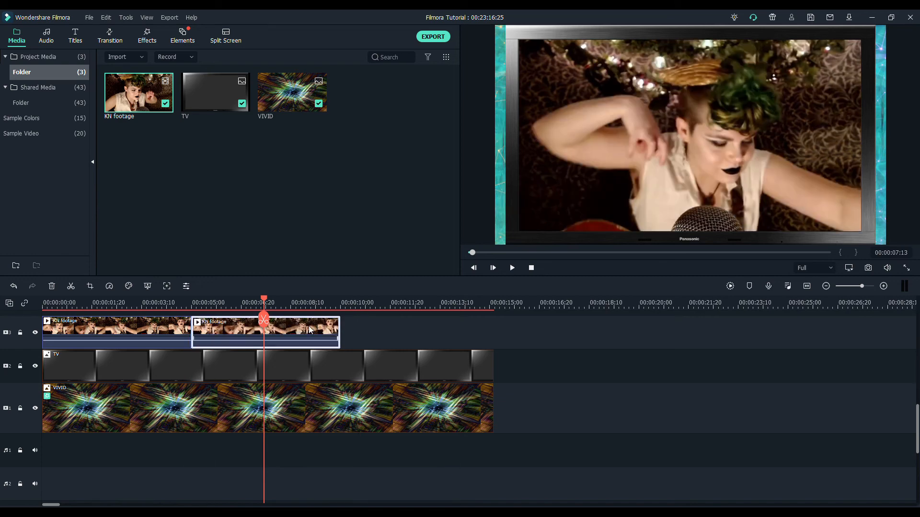
- Paste a third KN footage clip directly after the second one on video track 3
click(345, 319)
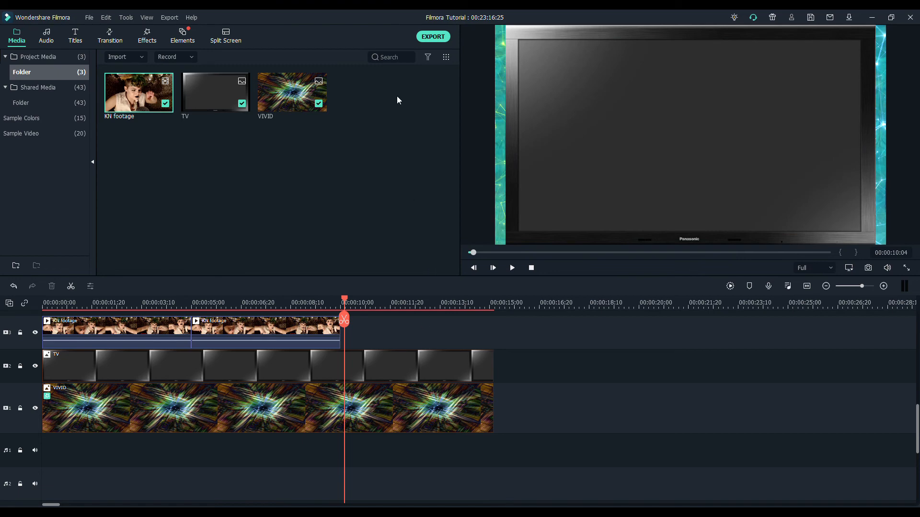
key(ctrl+v)
click(403, 329)
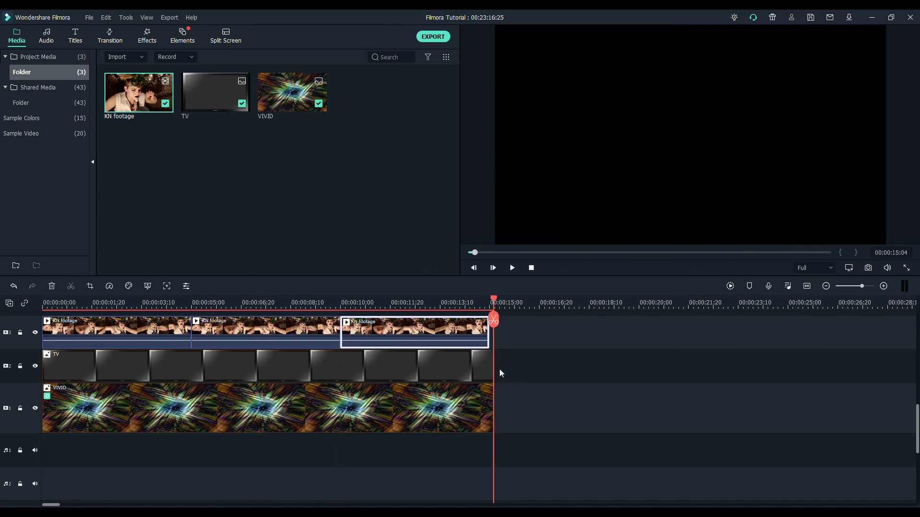
- Play the timeline from the start to preview the footage inside the TV frame
click(47, 302)
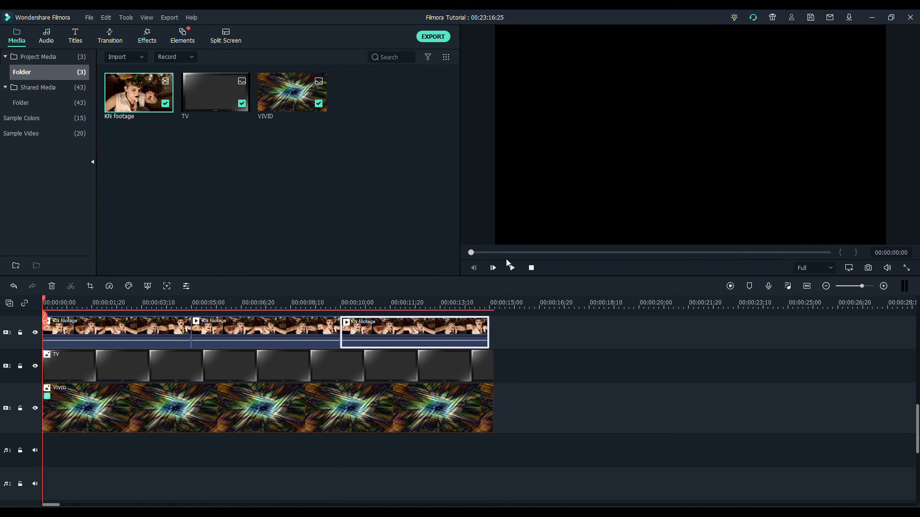
click(512, 267)
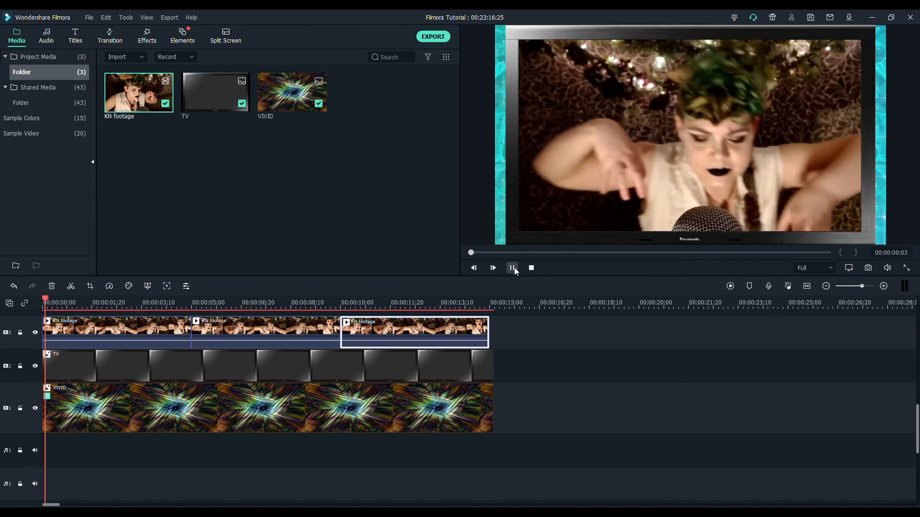